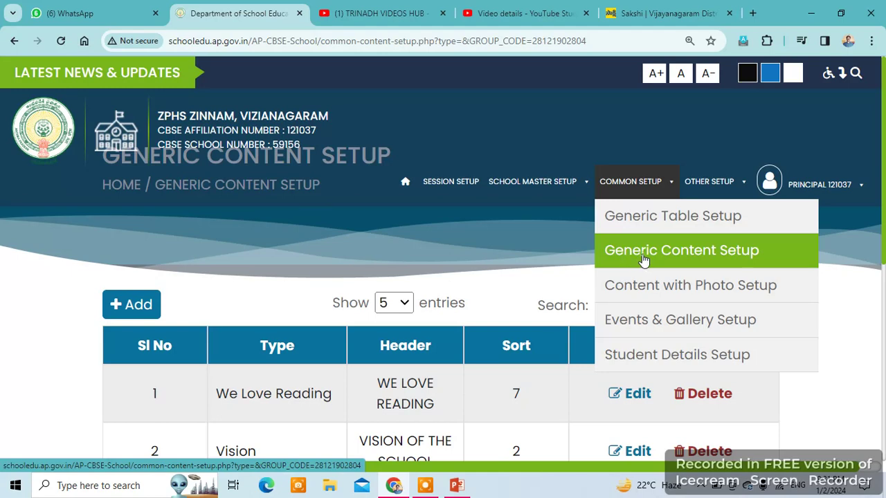
Step: Open Generic Content Setup and start a new content entry with the type About the School
click(643, 259)
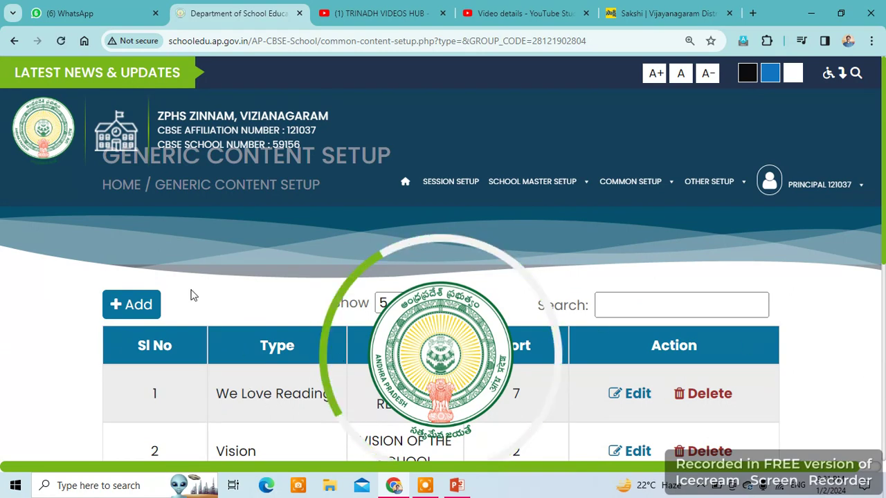
click(142, 312)
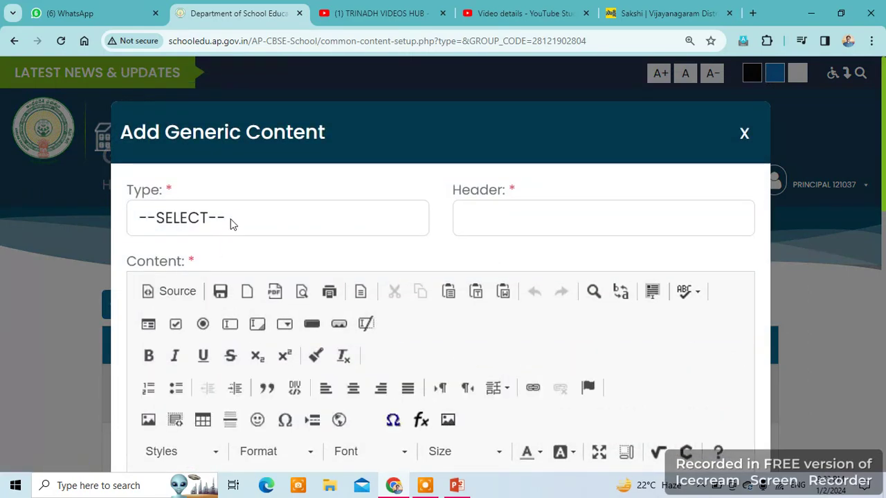
click(234, 220)
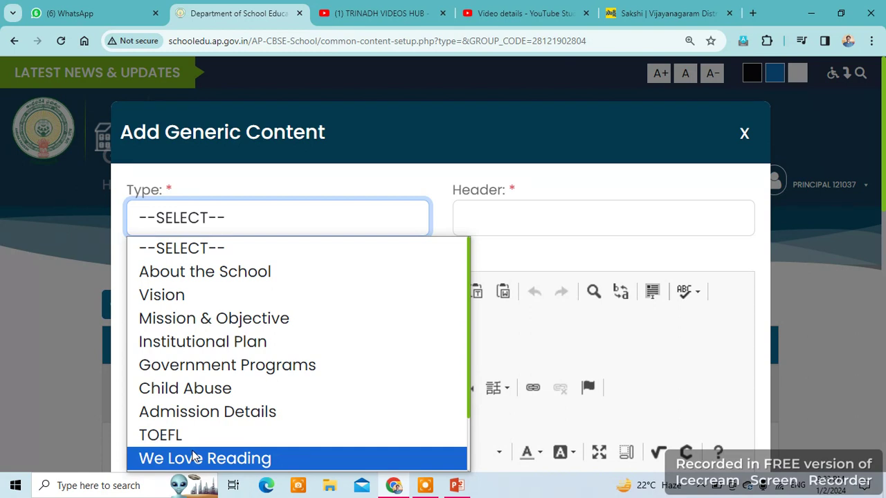
click(283, 272)
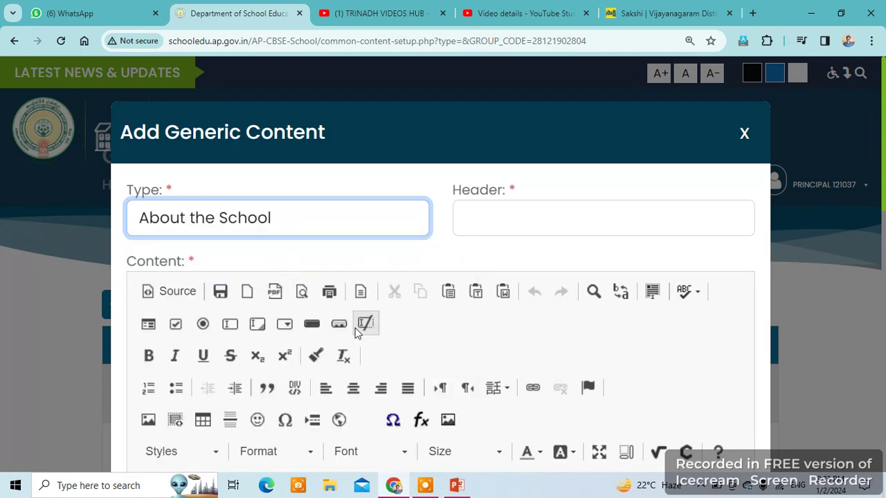
Step: Examine the Add Generic Content form from the header and content editor down to the sort field and save controls
scroll(437, 348, down, 2)
scroll(437, 348, down, 3)
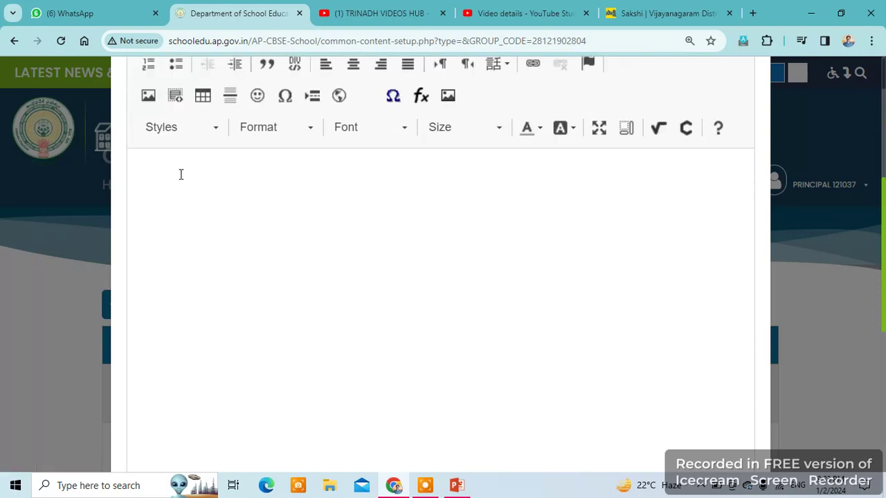
scroll(201, 211, up, 1)
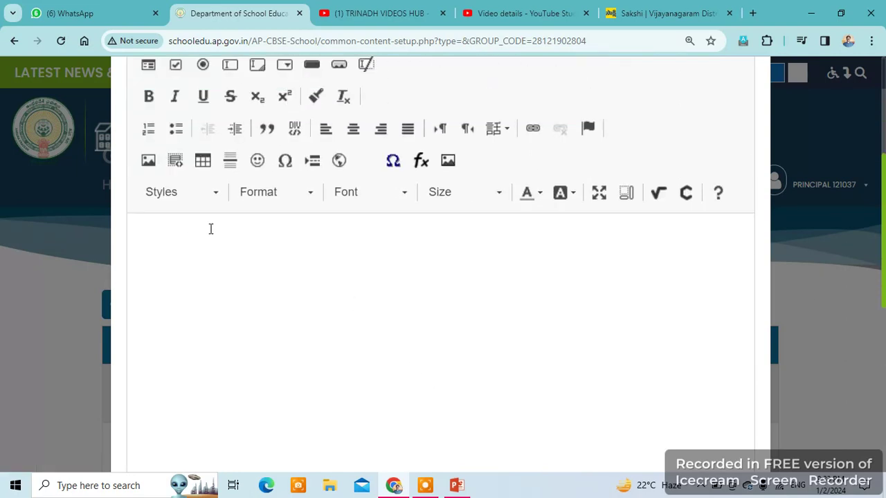
scroll(275, 270, up, 2)
scroll(467, 416, down, 2)
scroll(496, 399, down, 5)
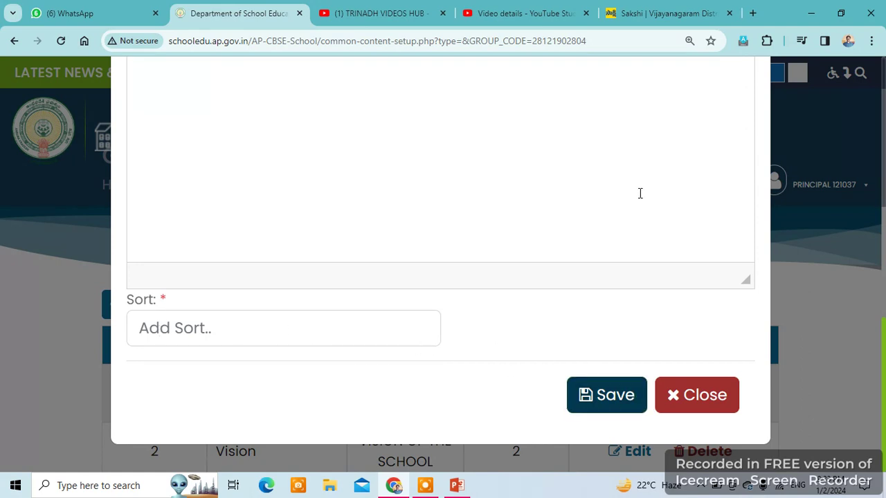
scroll(267, 280, up, 2)
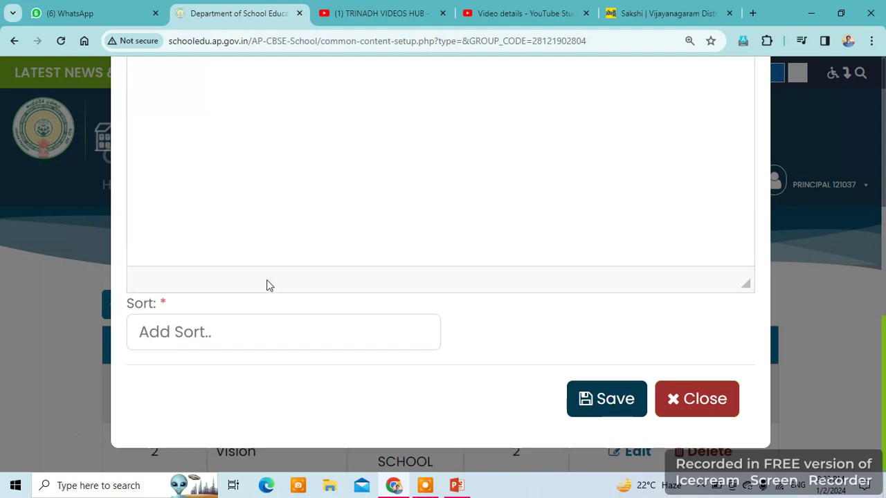
scroll(271, 272, up, 1)
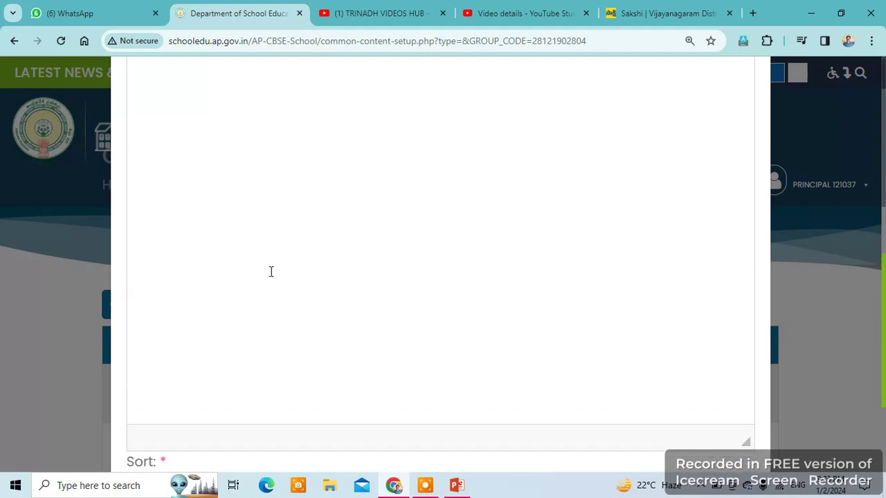
scroll(271, 272, down, 1)
scroll(817, 211, up, 3)
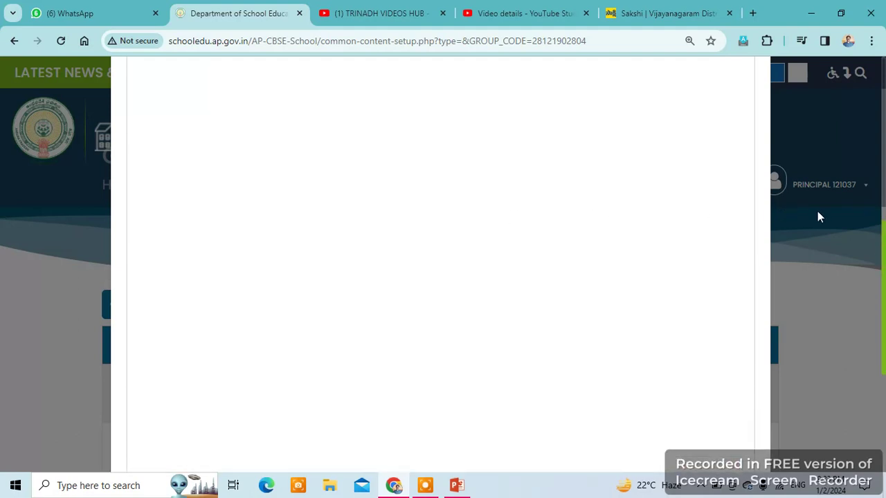
scroll(883, 97, up, 3)
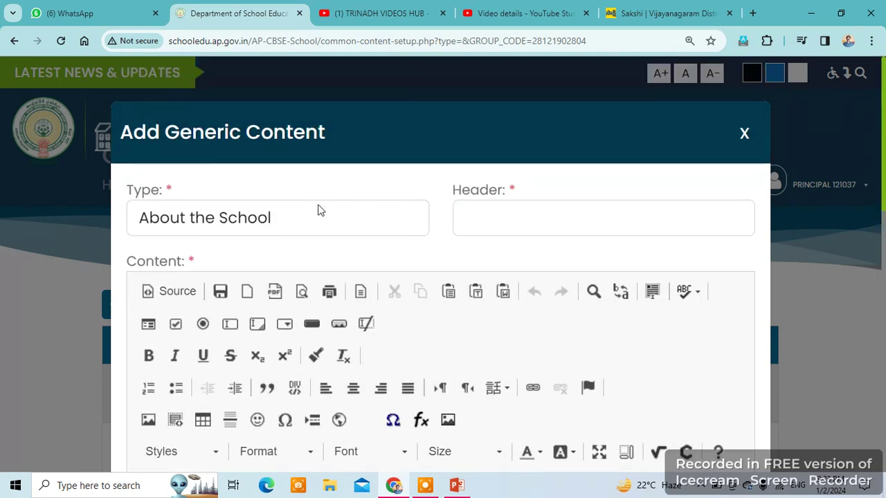
Step: Change the new entry's type to Government Programs, review the other type options, and close the form without saving
click(279, 219)
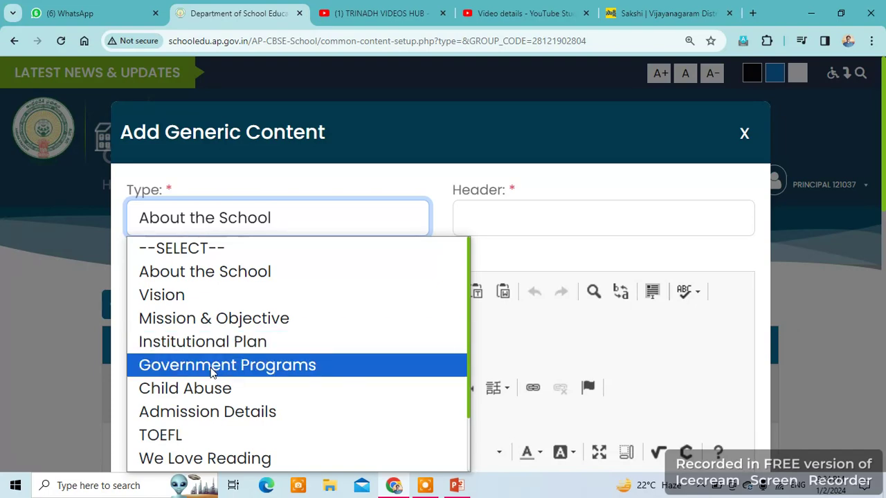
click(211, 367)
scroll(336, 310, down, 2)
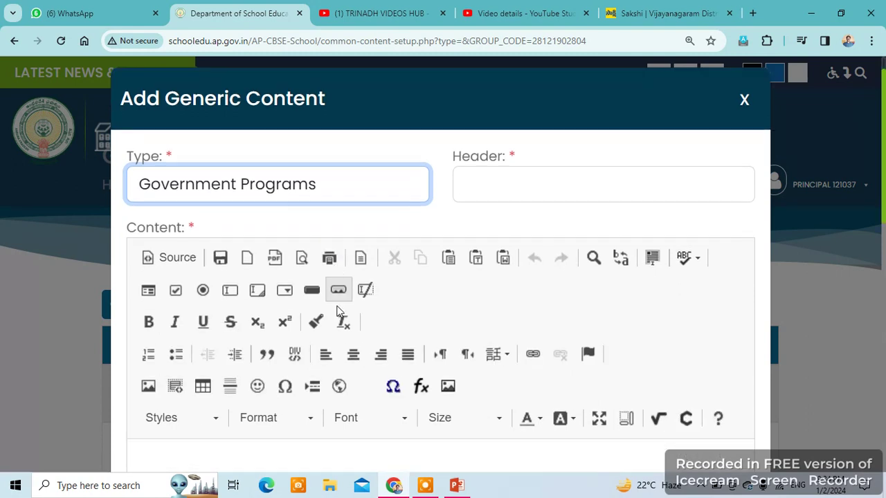
scroll(352, 360, down, 3)
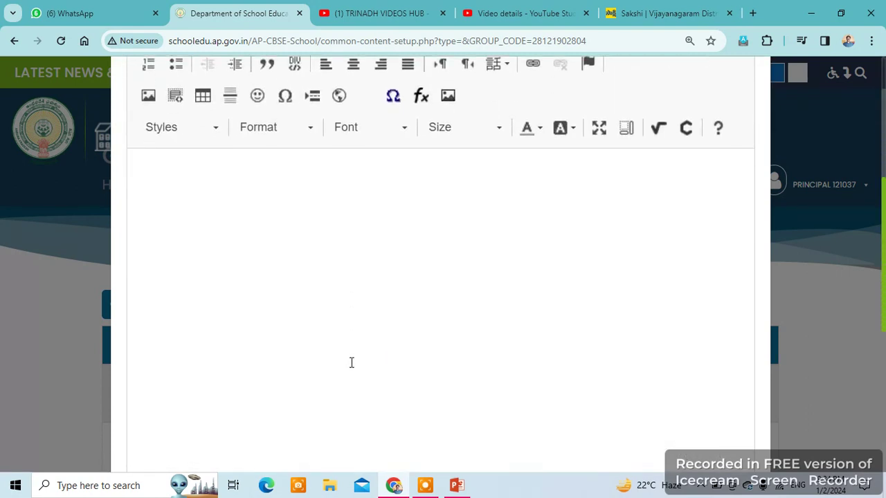
scroll(350, 361, up, 4)
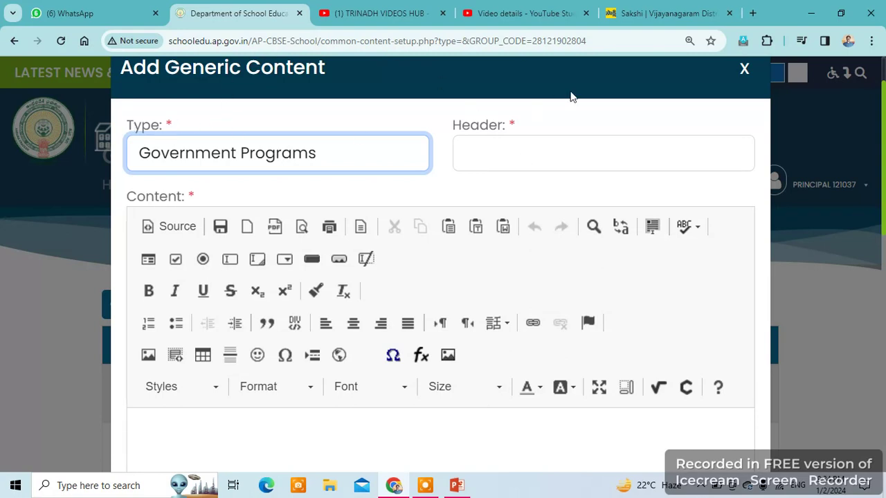
click(322, 153)
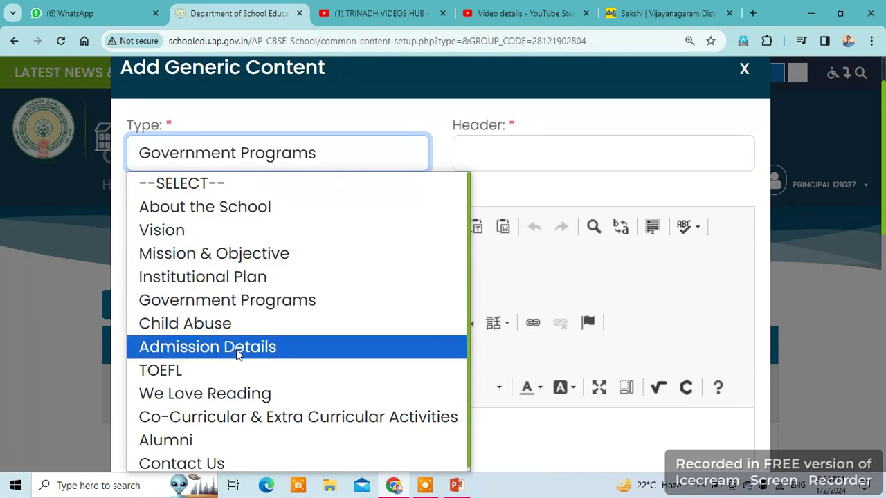
click(742, 69)
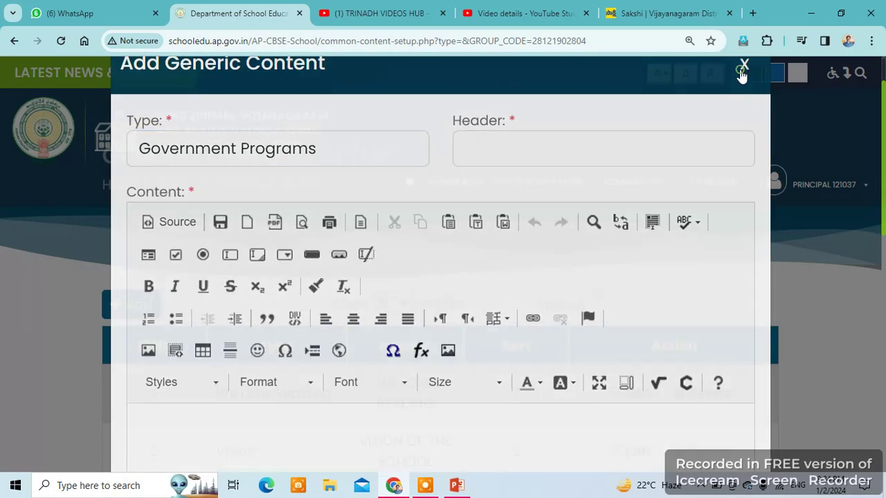
Step: Set the generic content table to show All entries
scroll(461, 367, down, 3)
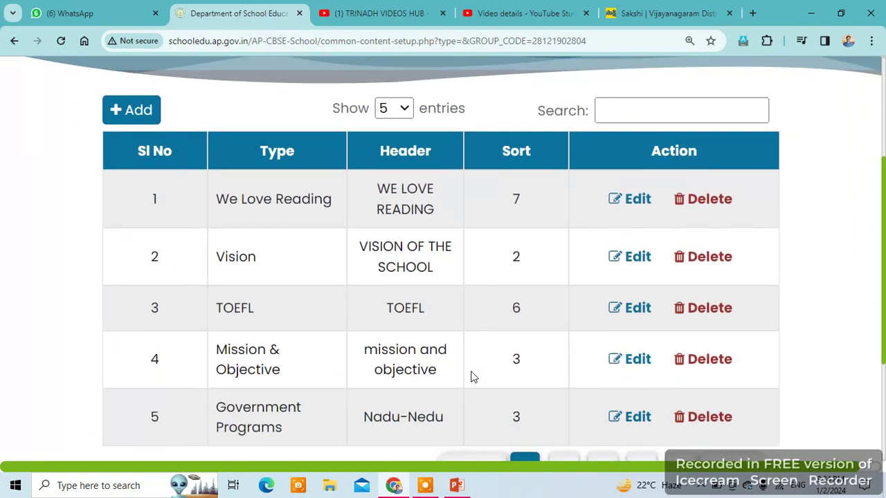
scroll(471, 375, down, 2)
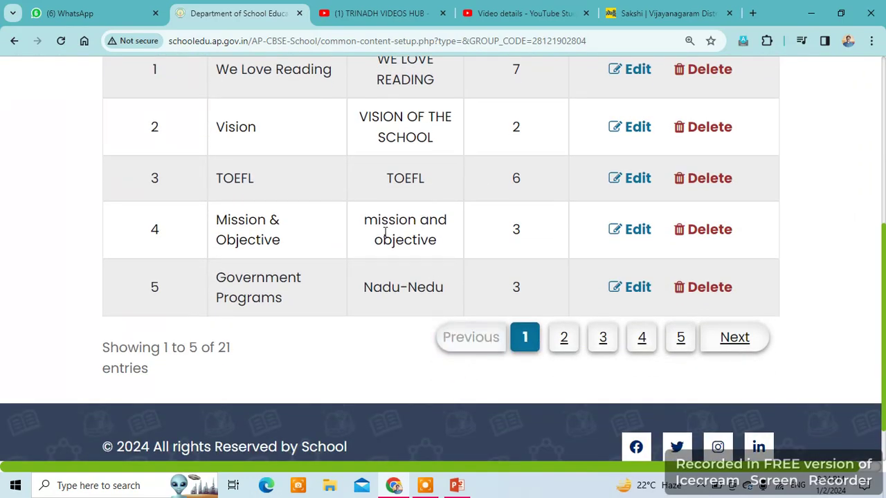
scroll(323, 291, up, 1)
scroll(351, 261, up, 2)
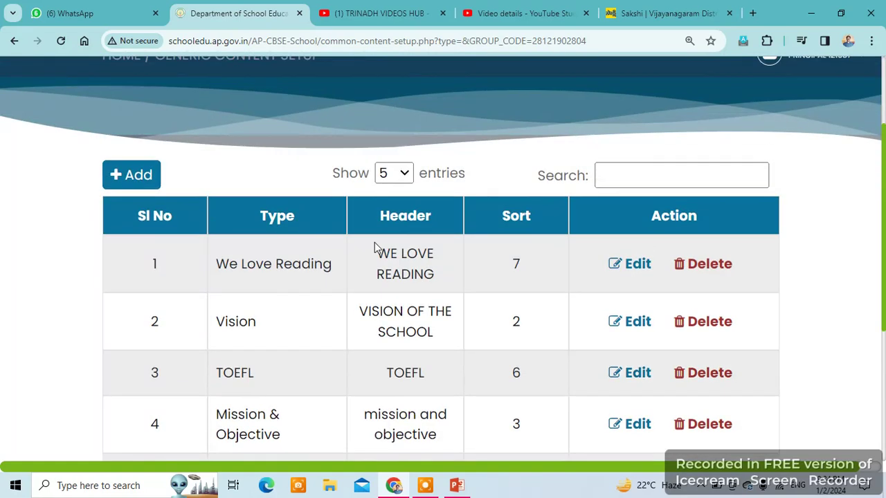
click(407, 176)
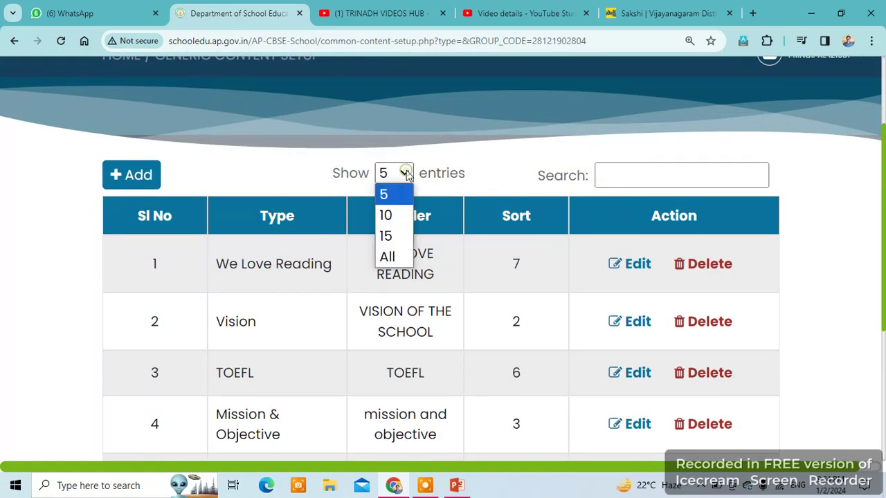
click(385, 255)
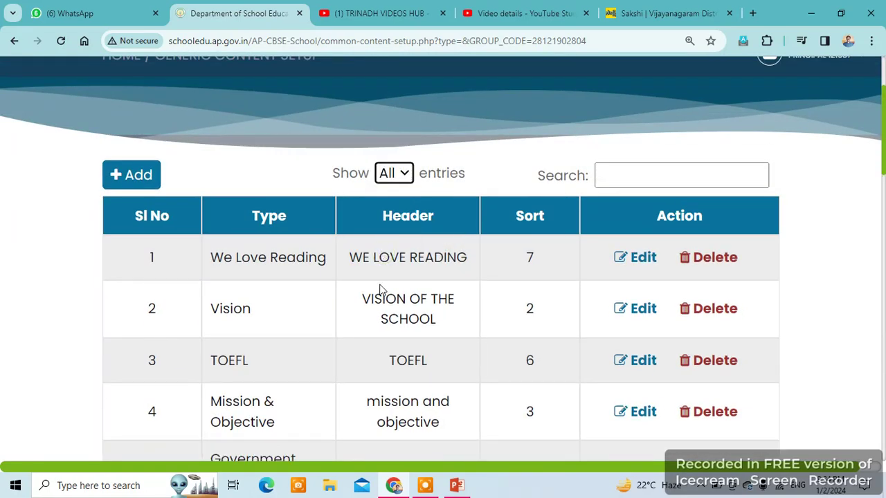
Step: Review the types, headers and sort numbers of the existing generic content entries, including the Government Programs rows
scroll(381, 292, down, 1)
scroll(379, 302, down, 1)
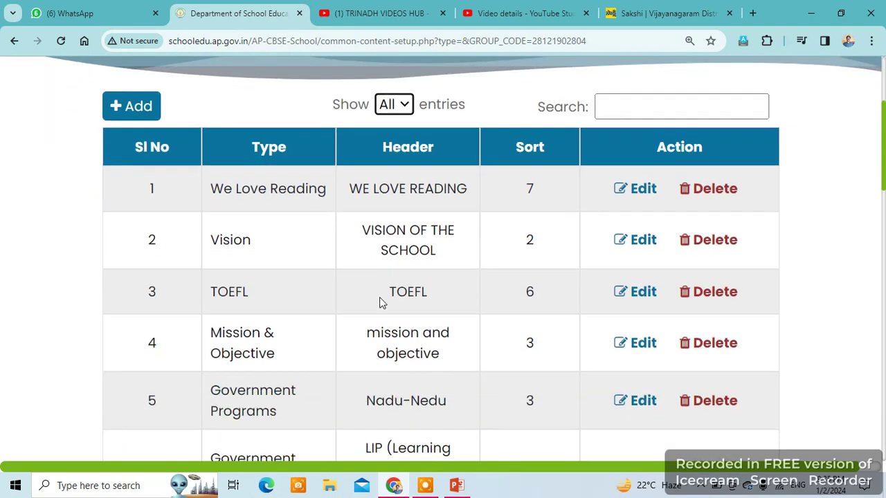
scroll(380, 302, down, 1)
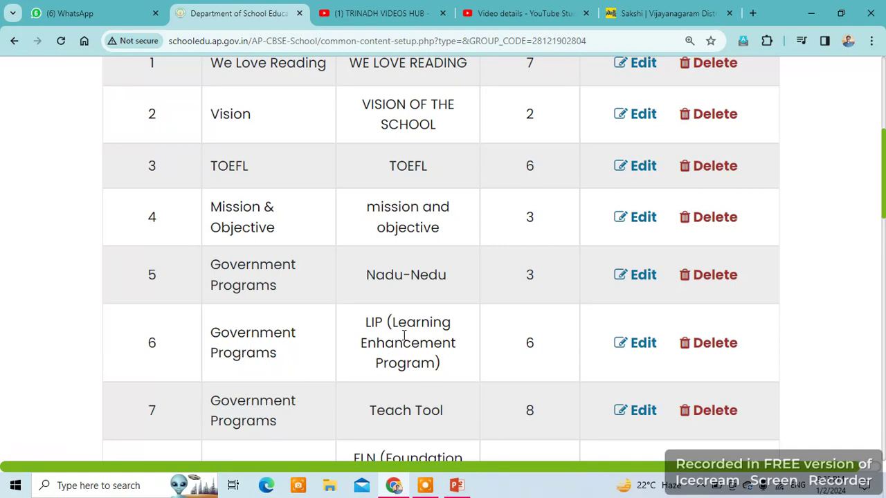
scroll(336, 371, down, 1)
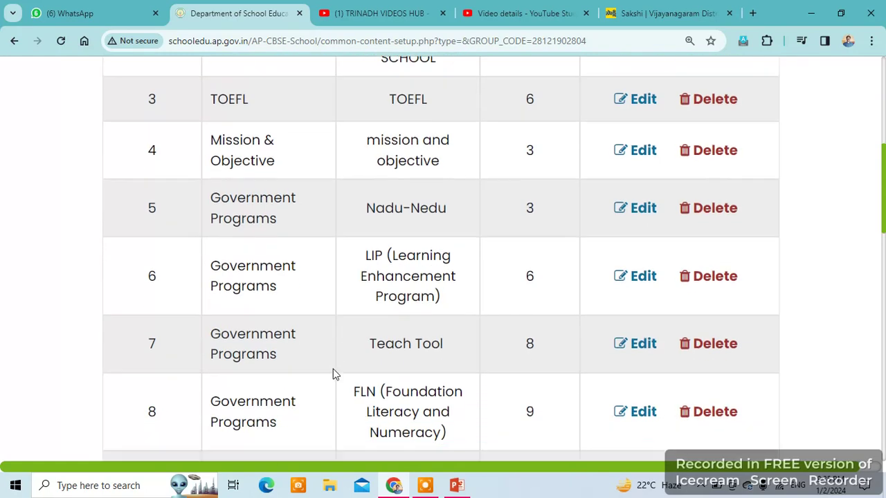
scroll(332, 374, down, 1)
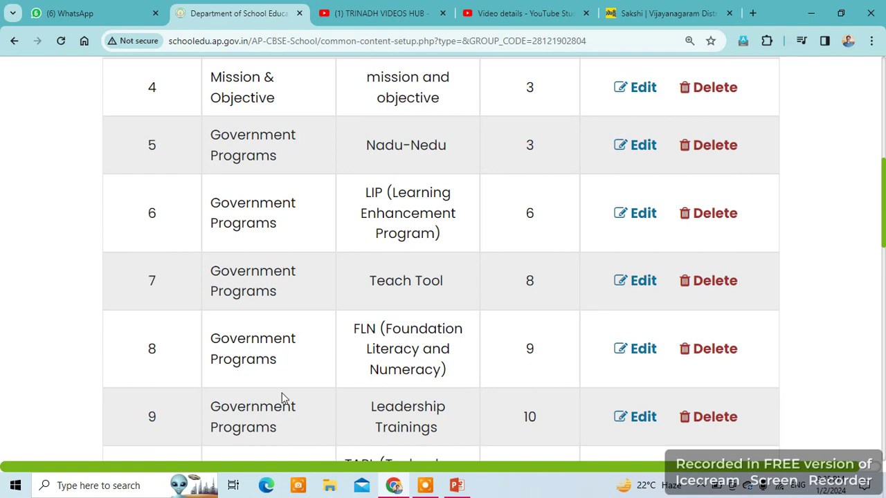
scroll(282, 391, down, 4)
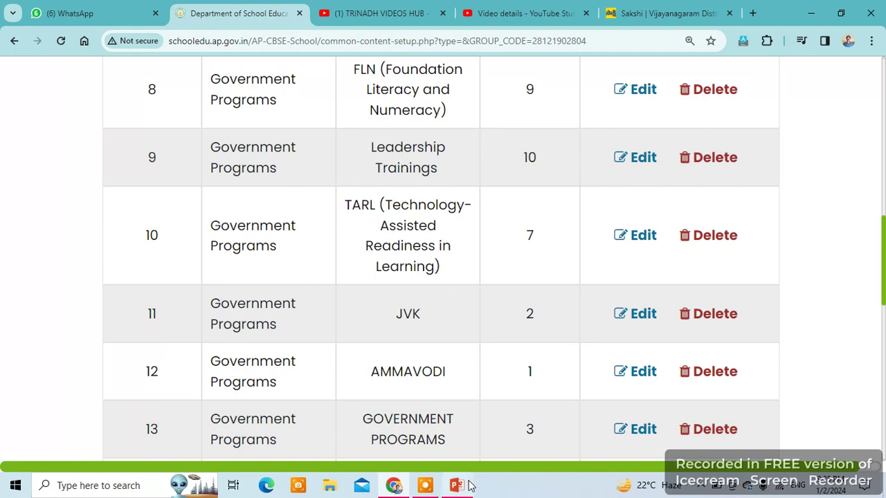
click(425, 486)
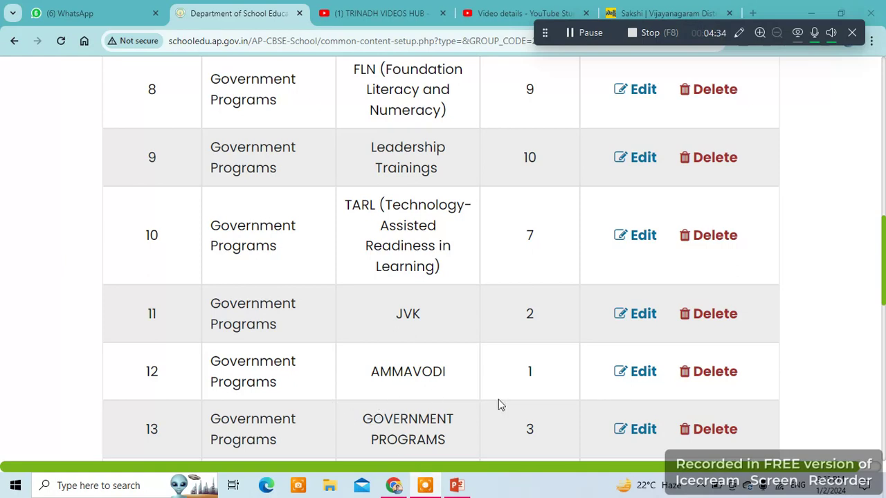
click(508, 374)
scroll(456, 357, down, 4)
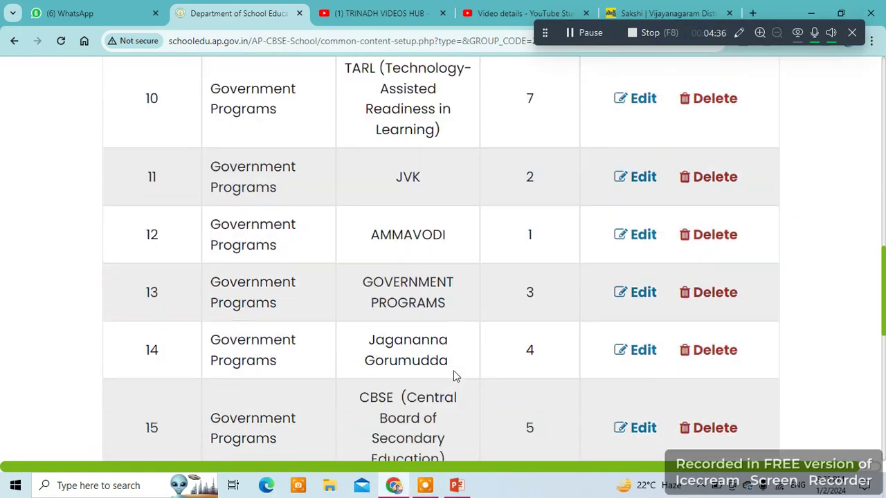
scroll(454, 379, down, 5)
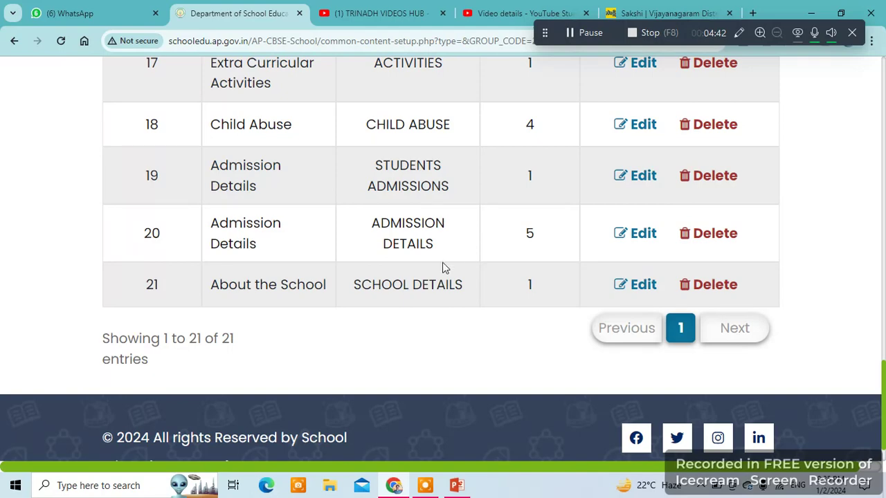
scroll(416, 277, up, 3)
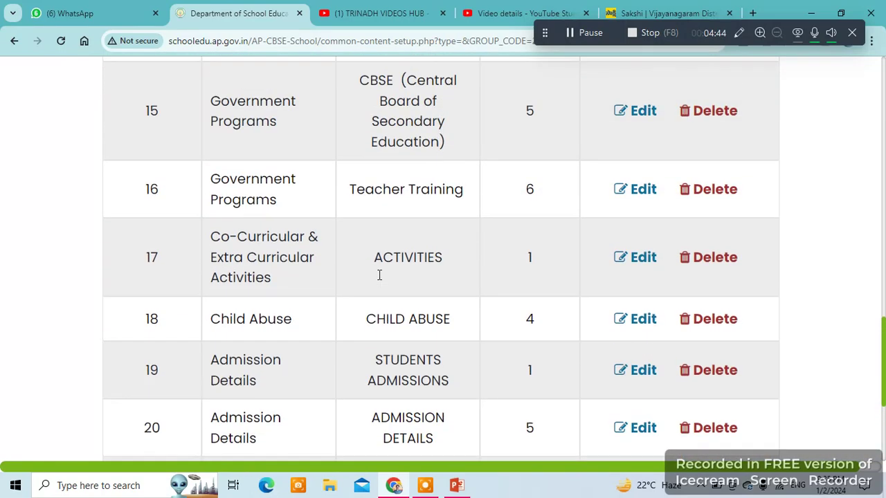
scroll(379, 275, up, 2)
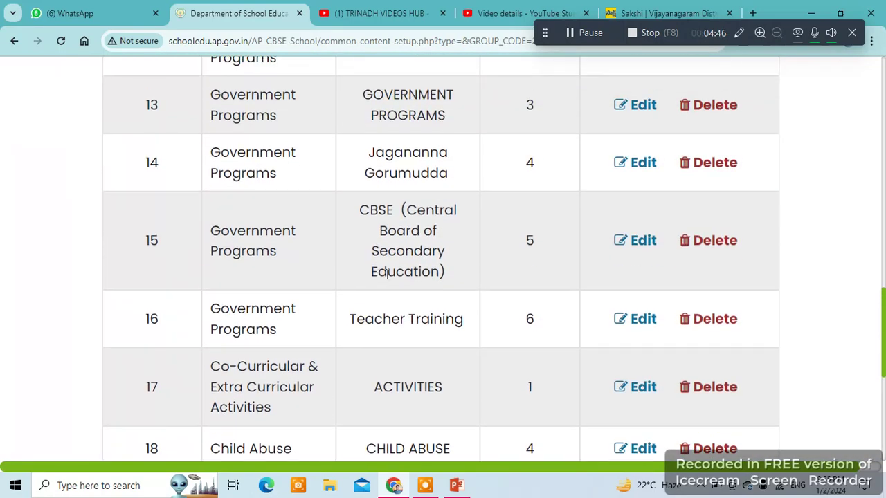